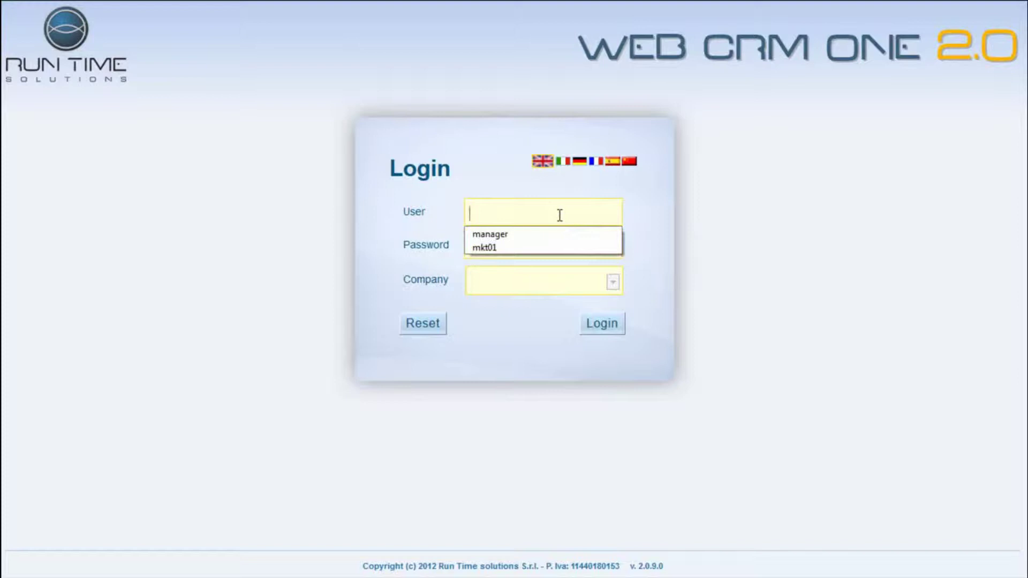
- Log in as the manager user to CRM Company with the manager's password
click(560, 215)
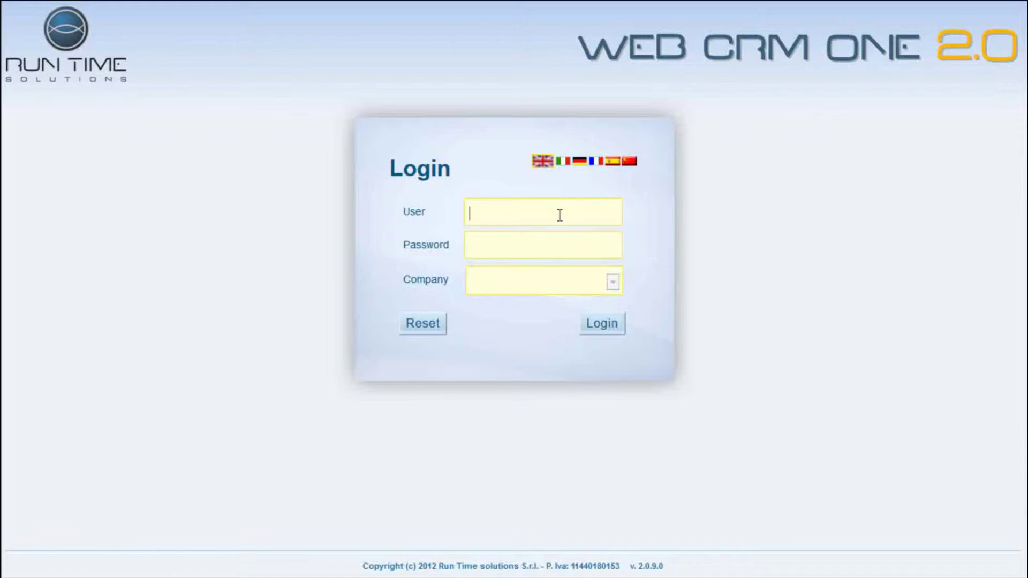
text(maana)
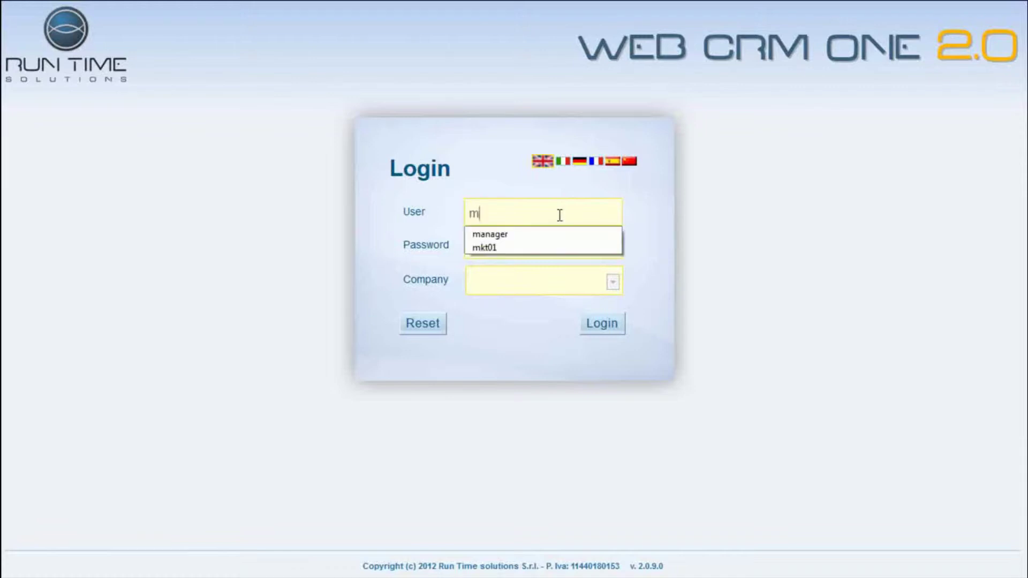
key(BackSpace)
key(BackSpace)
key(BackSpace)
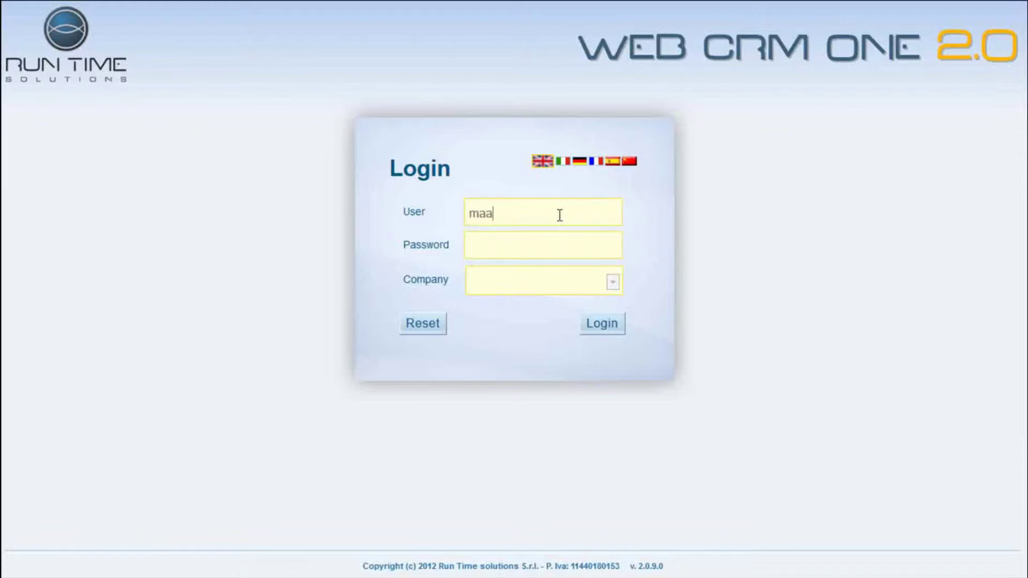
text(nager)
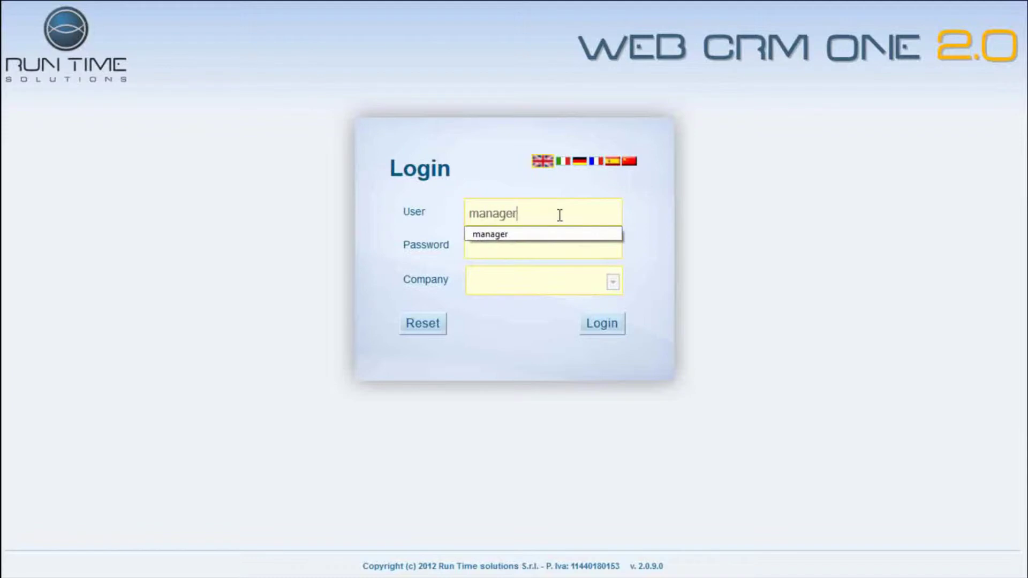
key(Tab)
text(manager)
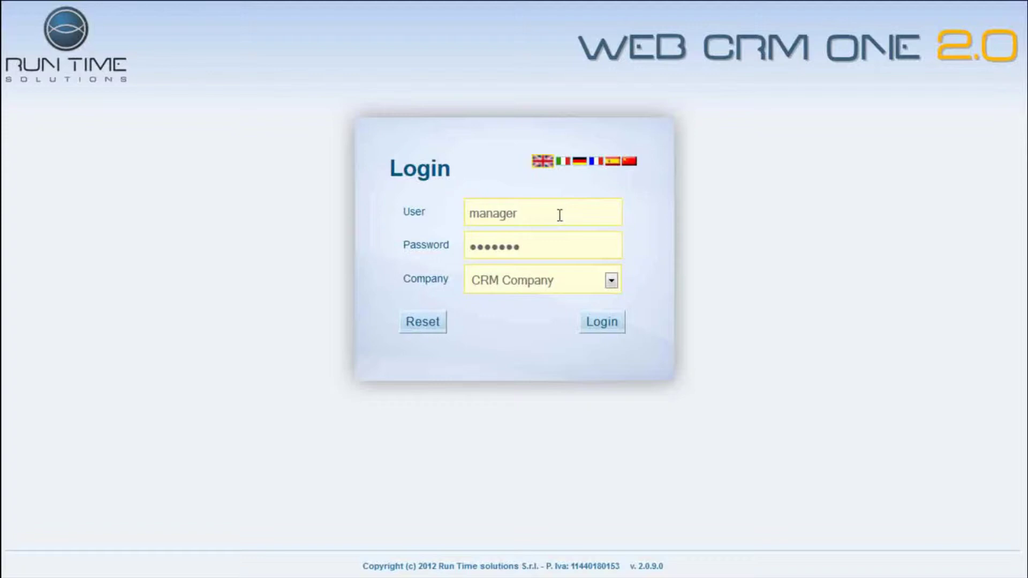
click(593, 321)
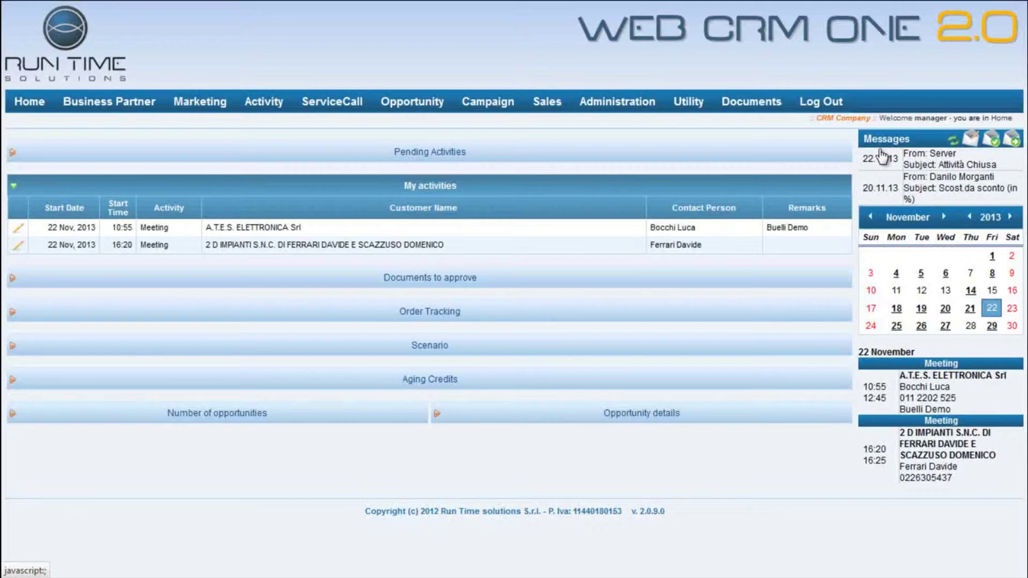
click(970, 140)
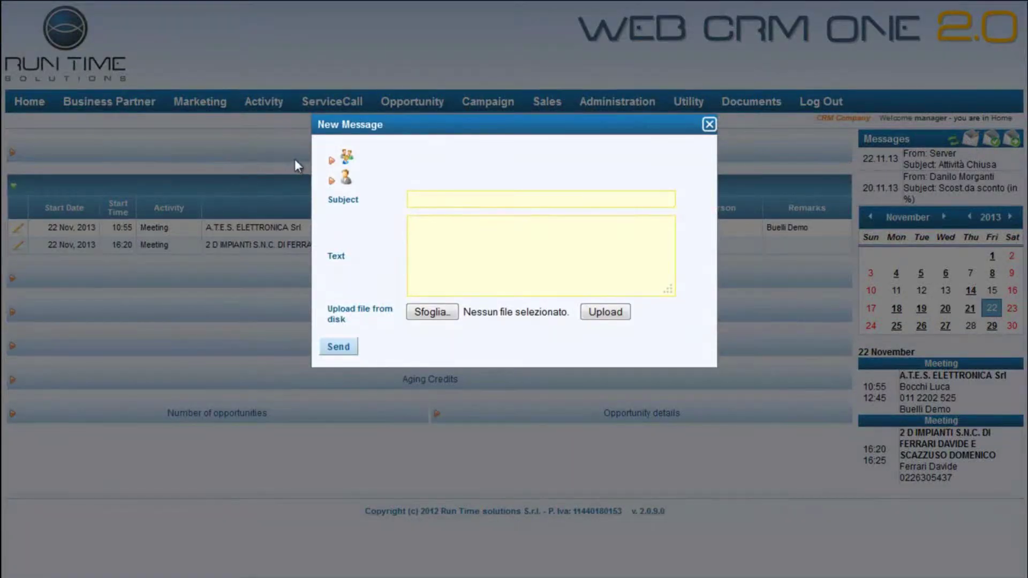
click(347, 179)
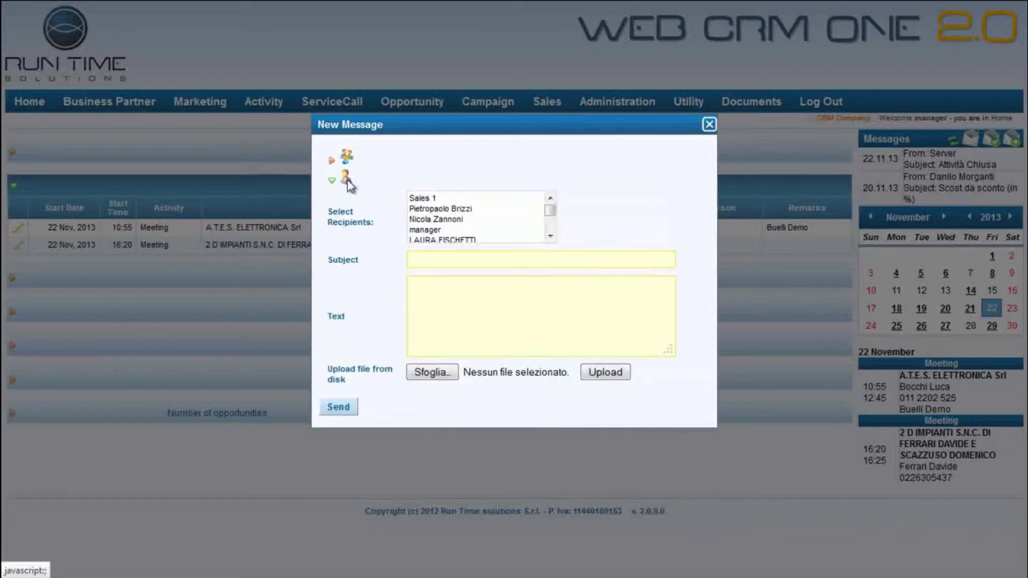
click(710, 125)
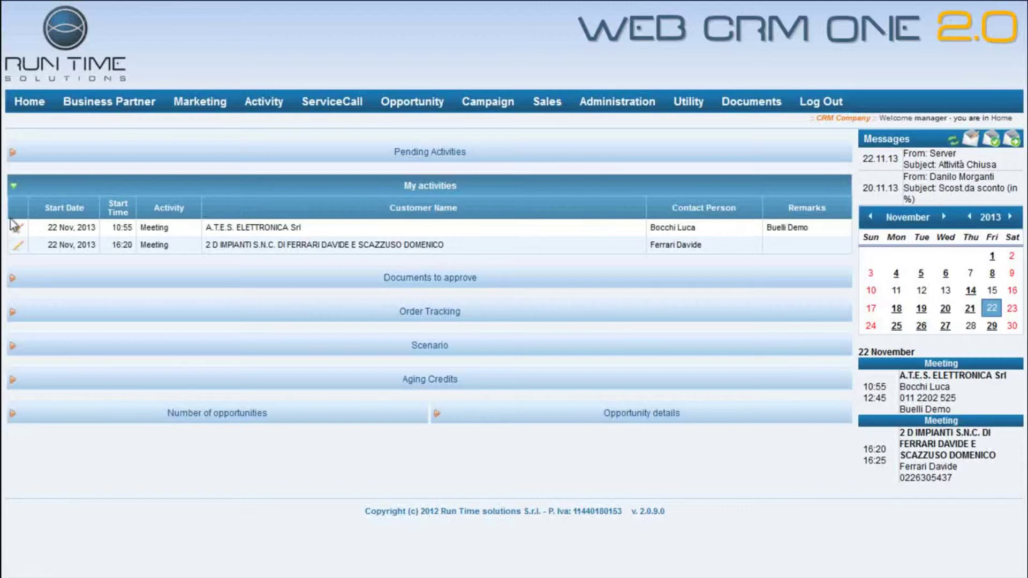
- Browse the November agenda for days 4, 18 and 25, then review 19 November's CHARME Srl meeting
click(897, 275)
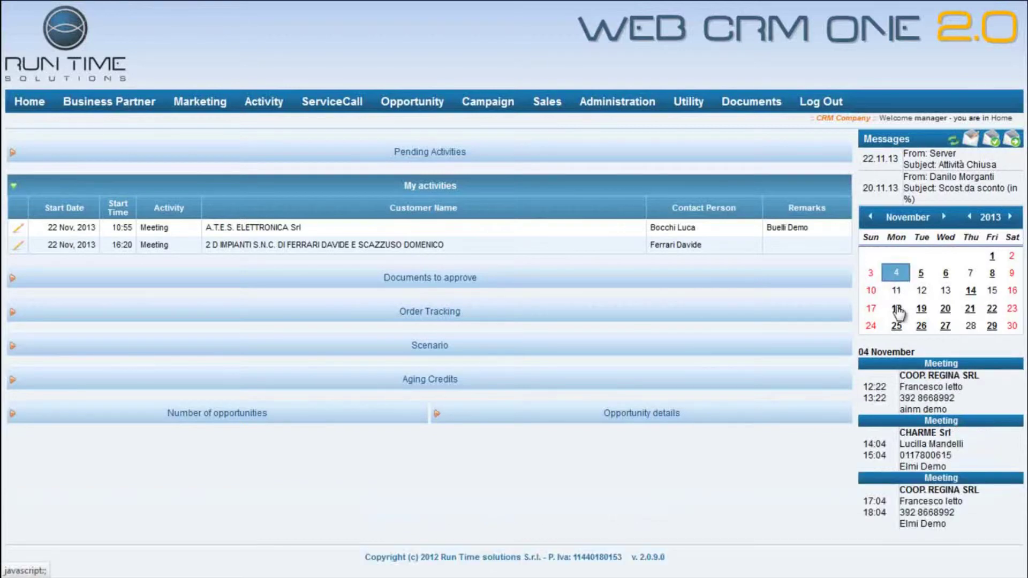
click(896, 309)
click(897, 326)
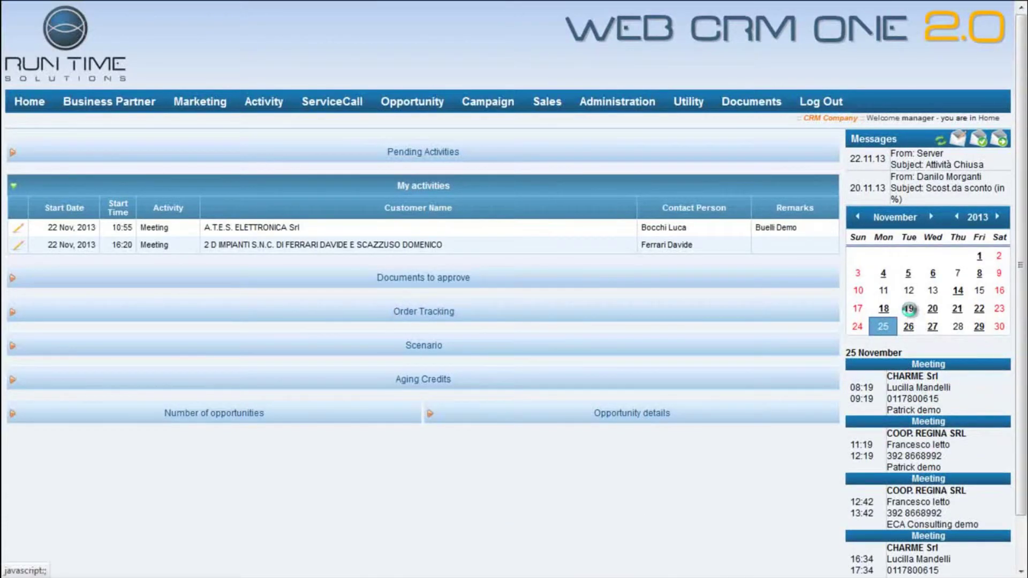
click(909, 309)
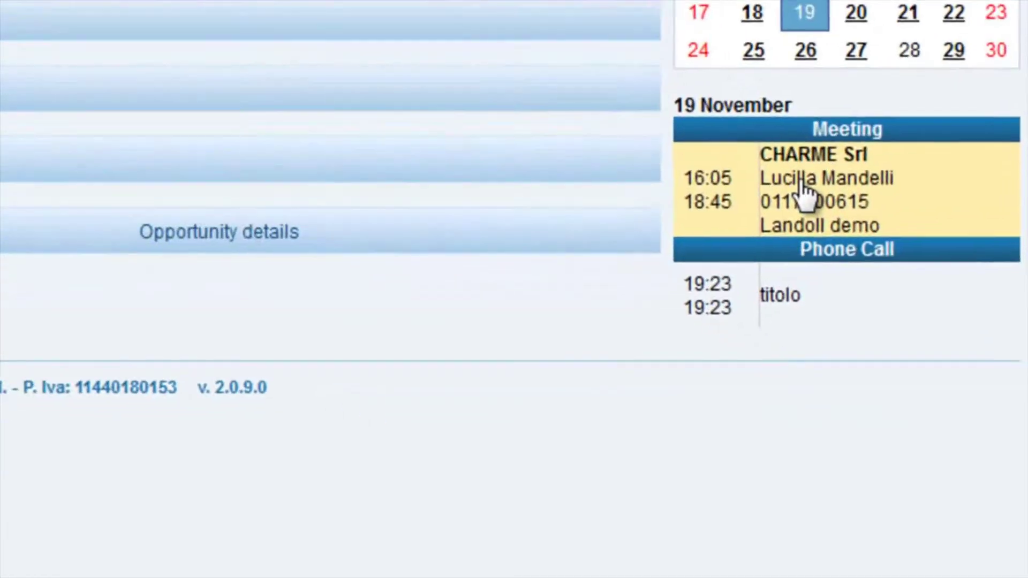
click(918, 390)
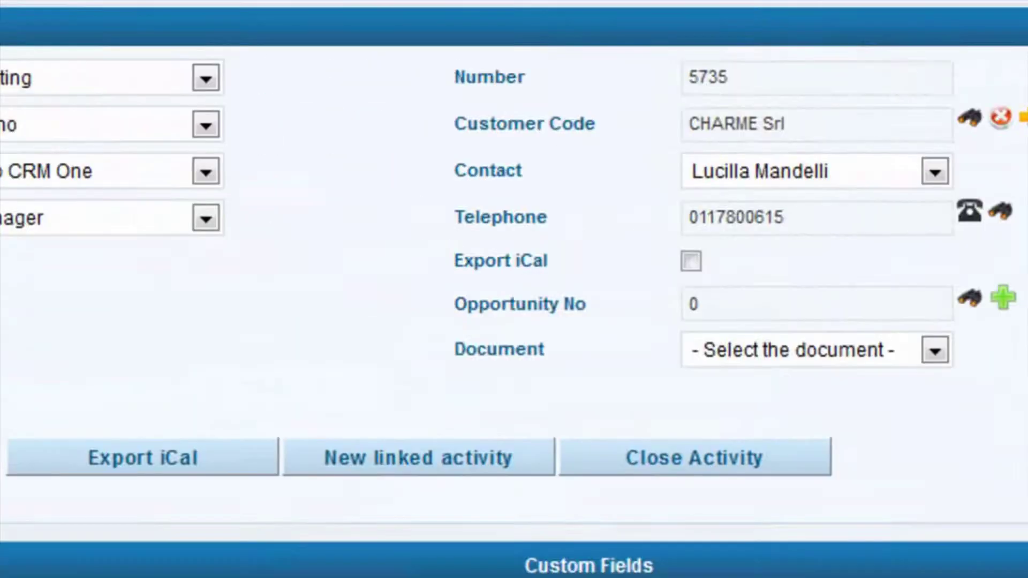
click(86, 104)
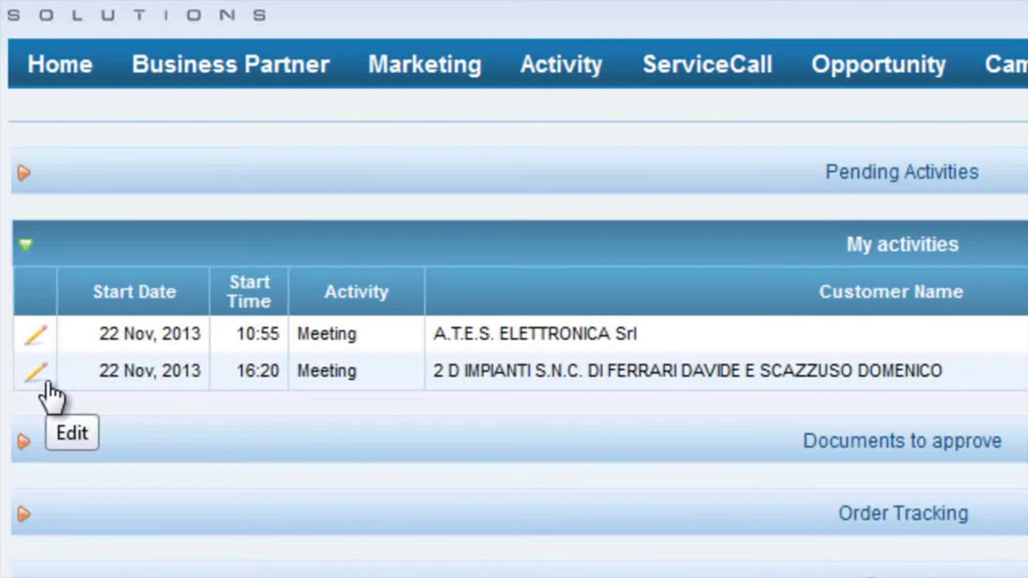
- Expand Documents to approve and open quotation 118 for T.R.T. METAL Srl
click(24, 442)
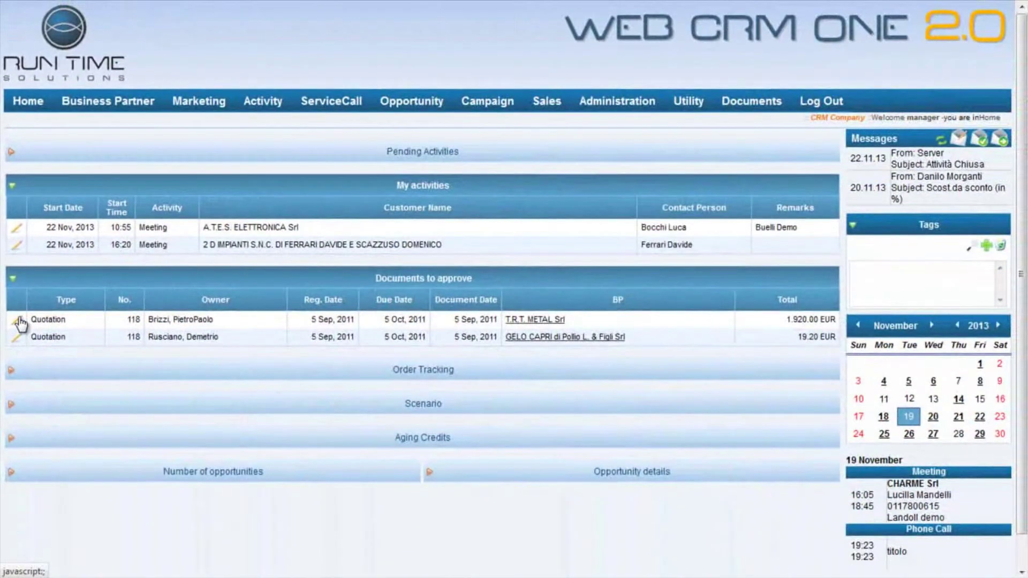
click(19, 321)
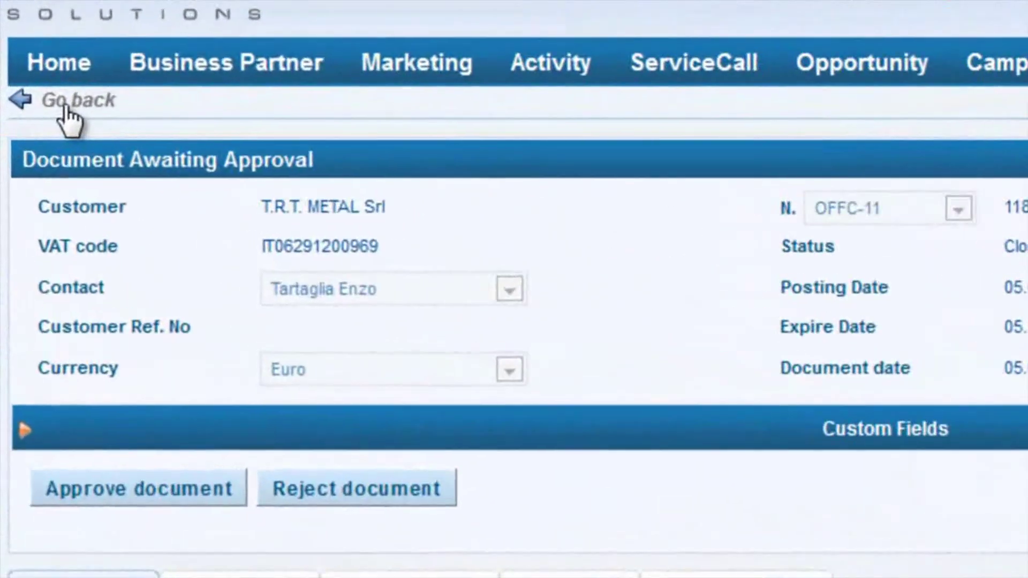
- Return home, view order 13000070's item lines in Order Tracking, then collapse it and show Scenario
click(33, 120)
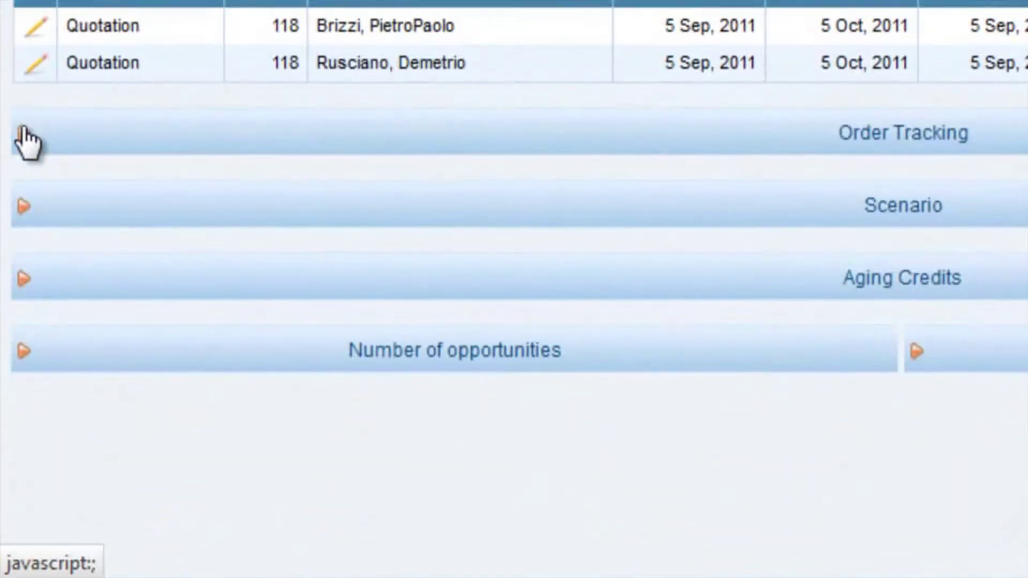
click(21, 127)
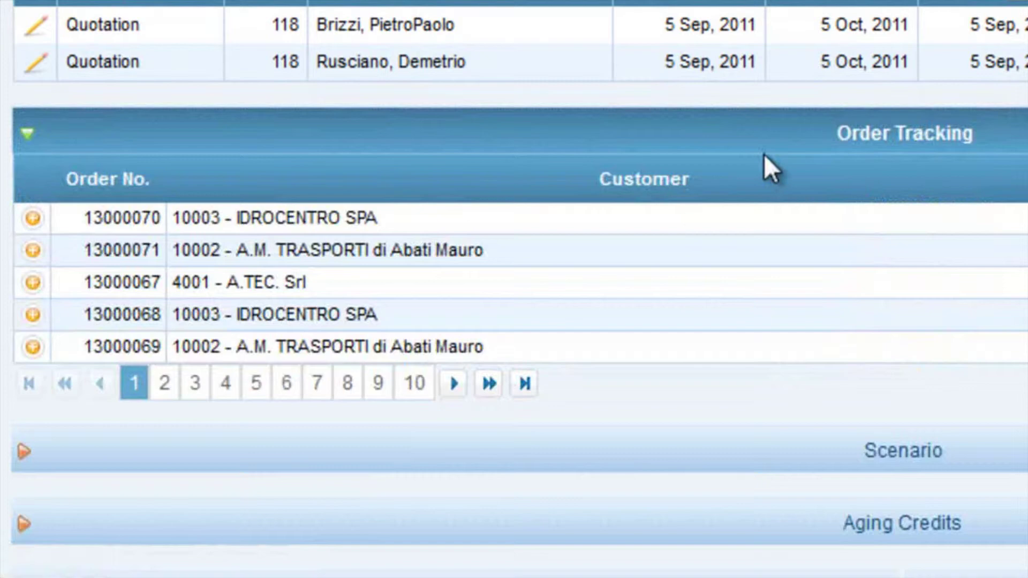
click(31, 219)
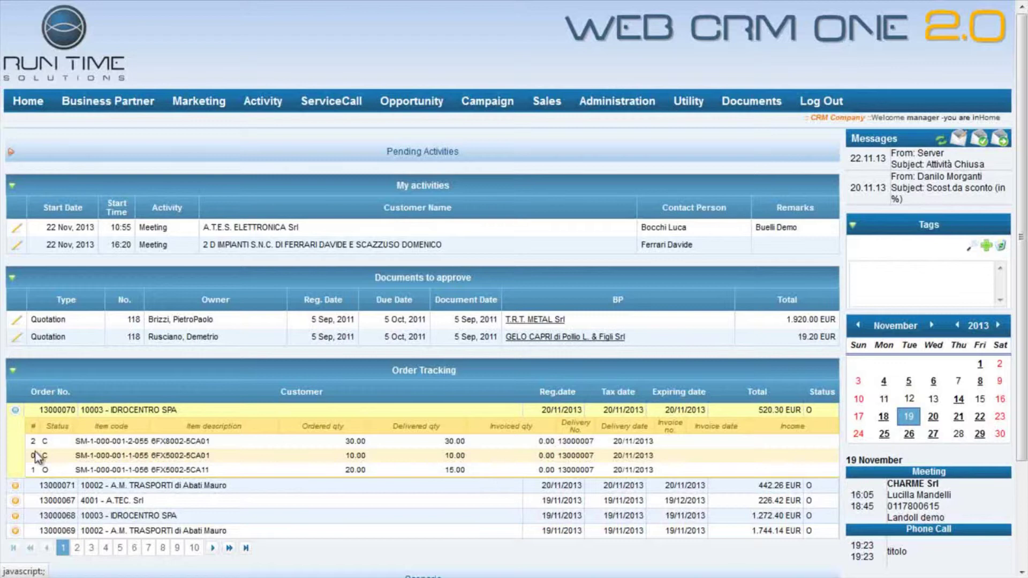
click(13, 373)
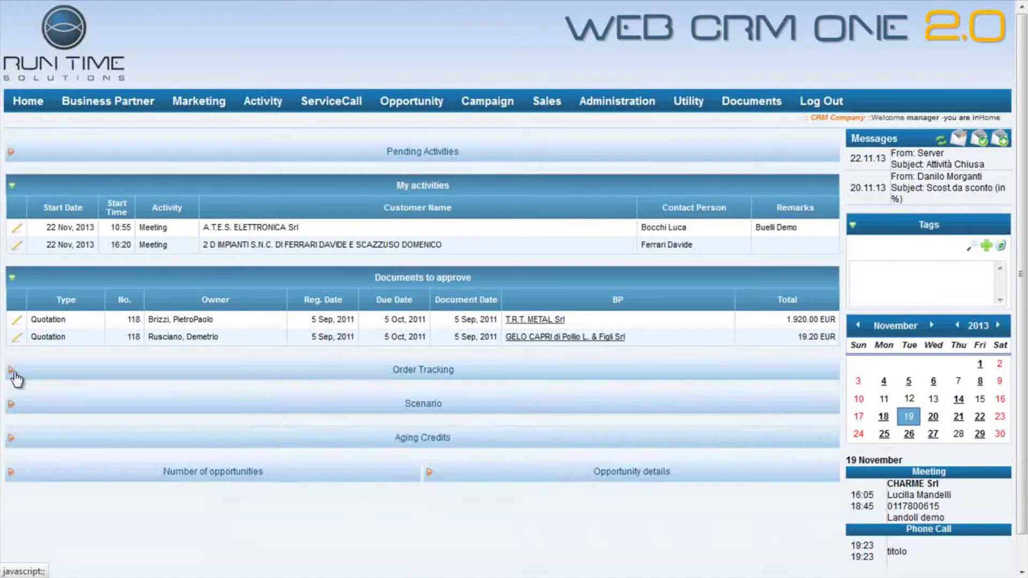
click(10, 405)
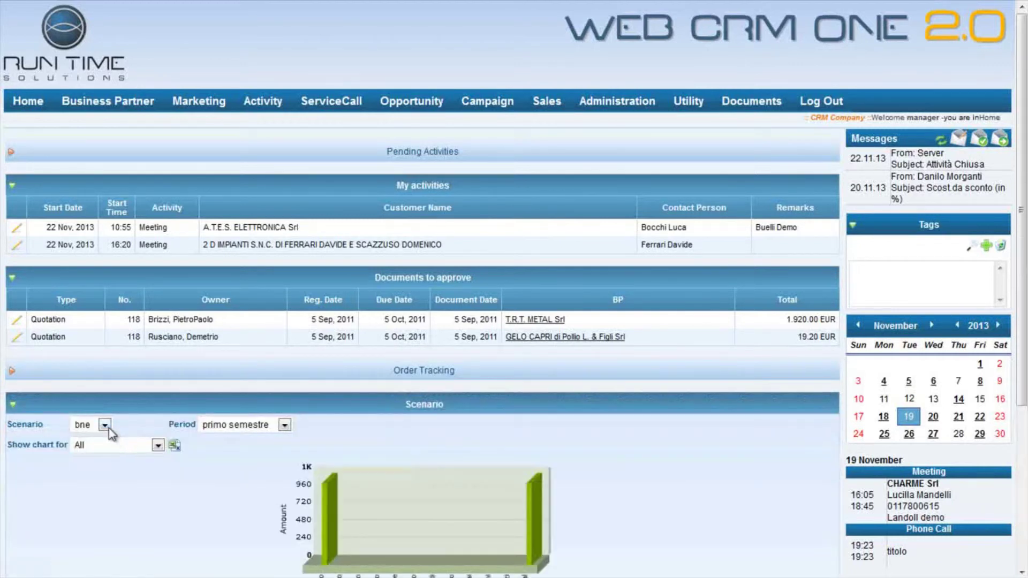
- Switch the Scenario chart to S2013, comparing Target and Realized per sales person
click(105, 425)
click(86, 452)
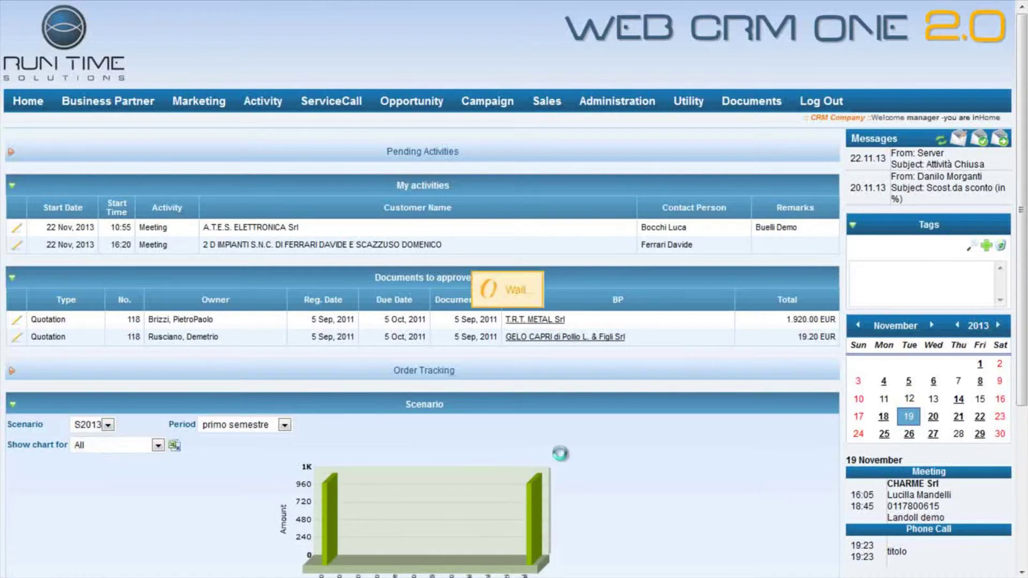
scroll(653, 468, down, 3)
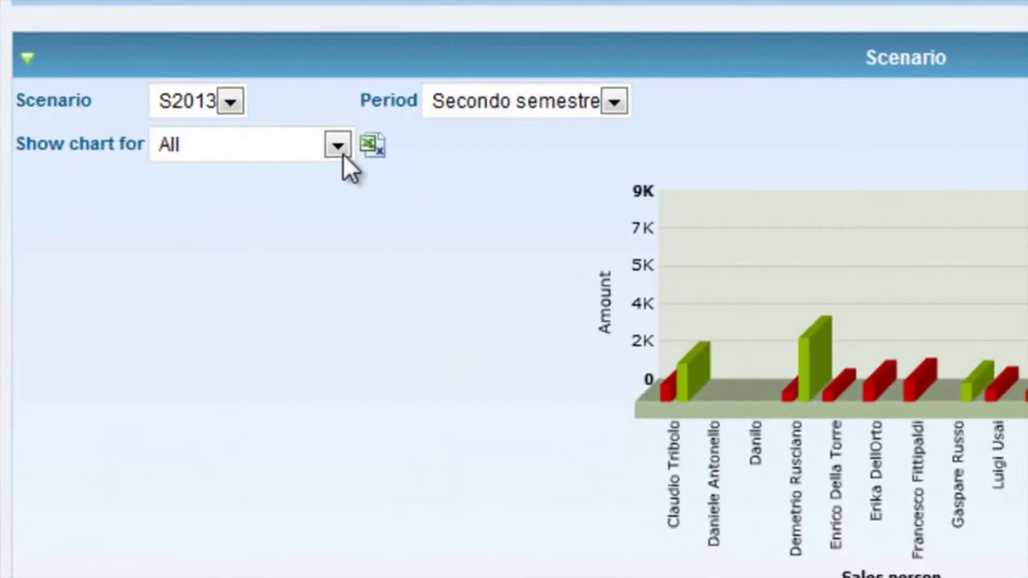
click(157, 273)
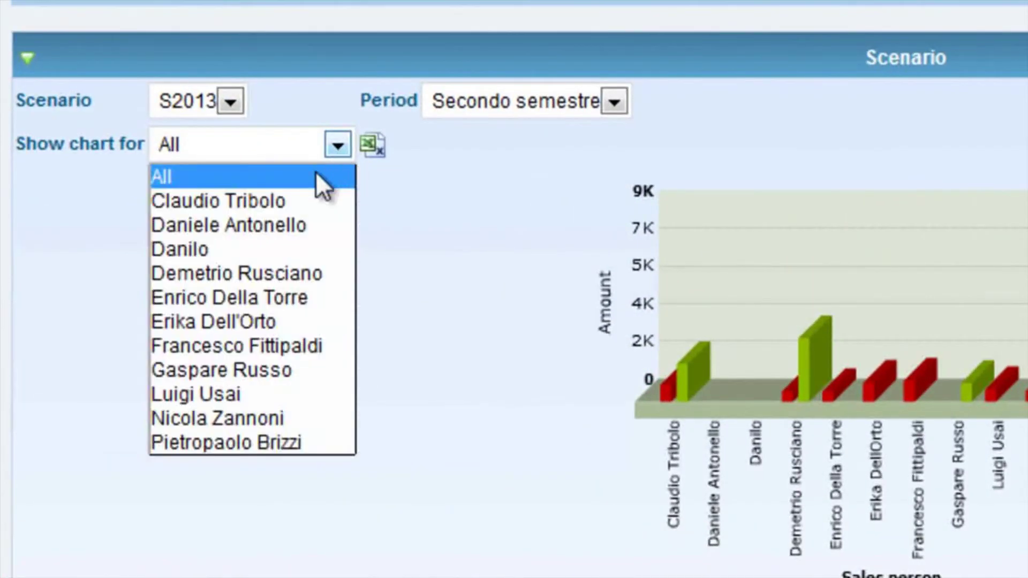
click(298, 201)
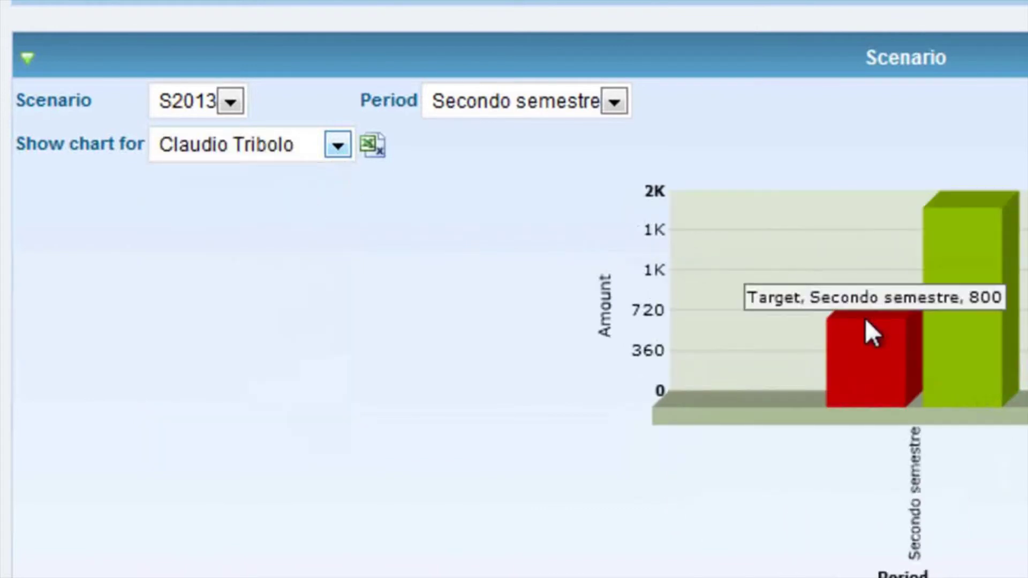
mouse_move(955, 298)
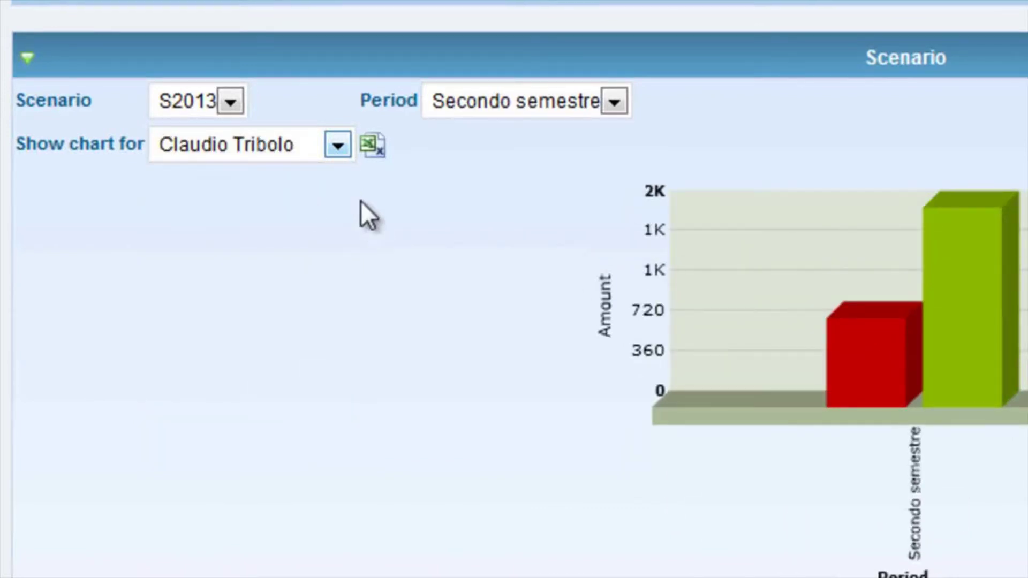
click(338, 146)
click(301, 170)
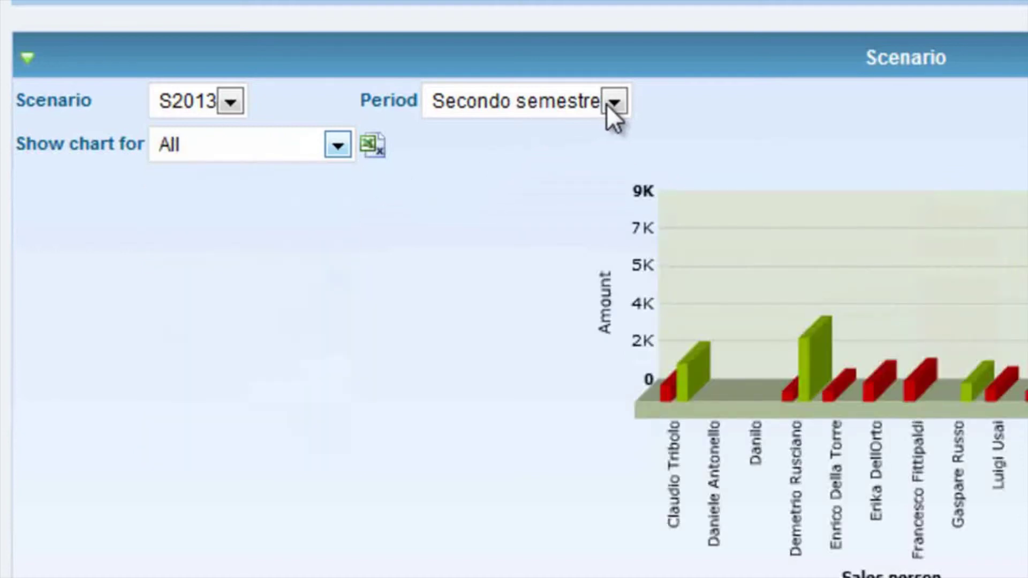
click(607, 104)
click(607, 104)
- Collapse Scenario and expand Number of opportunities and Opportunity details to compare Potential and Weighted amounts
click(28, 58)
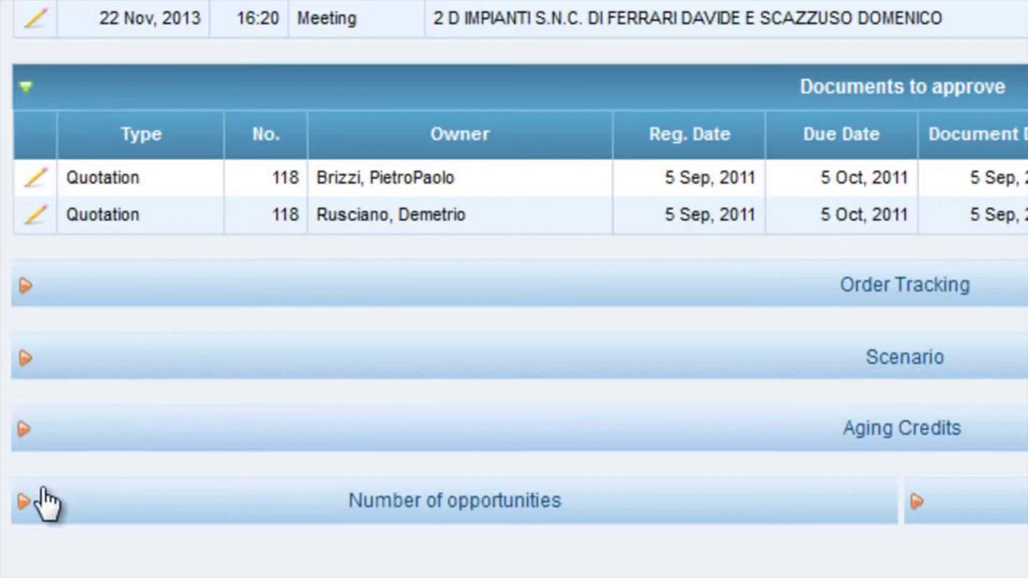
click(24, 514)
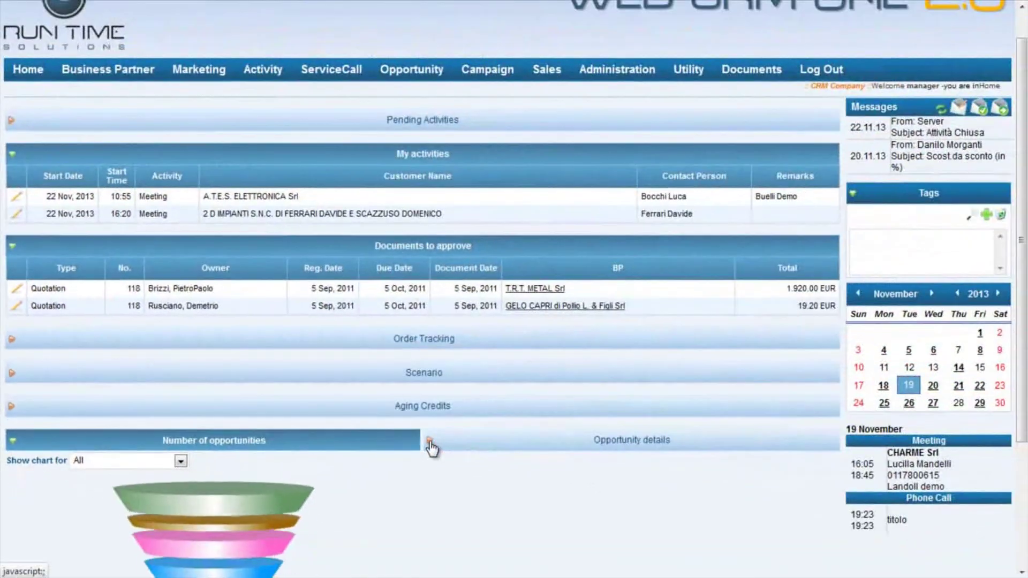
click(917, 502)
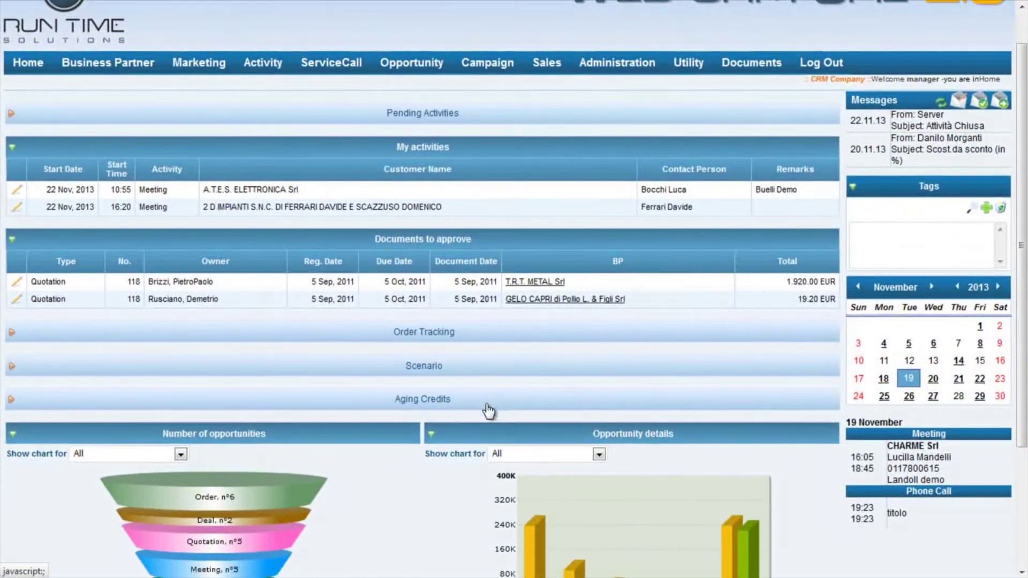
scroll(488, 412, down, 3)
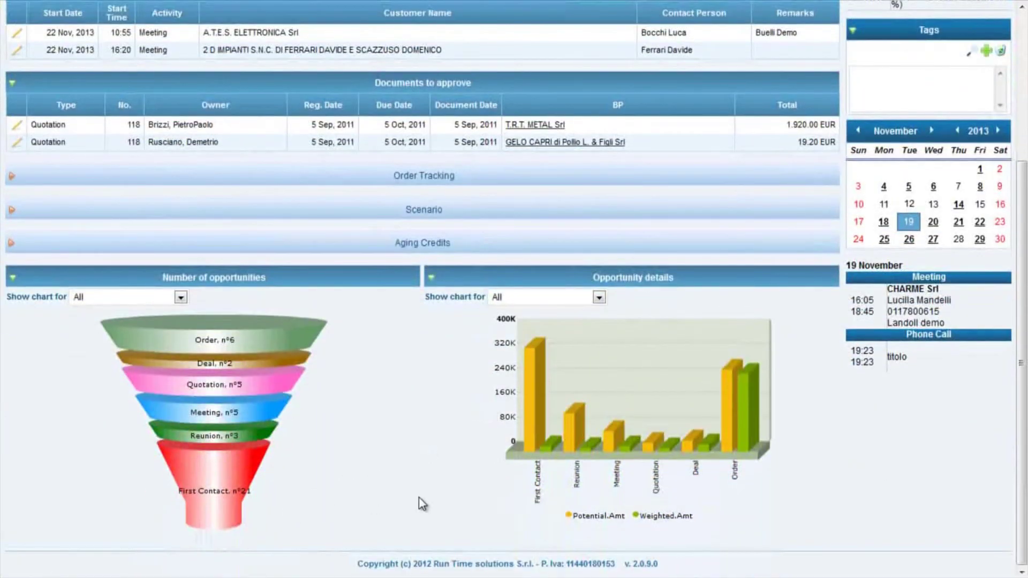
mouse_move(536, 435)
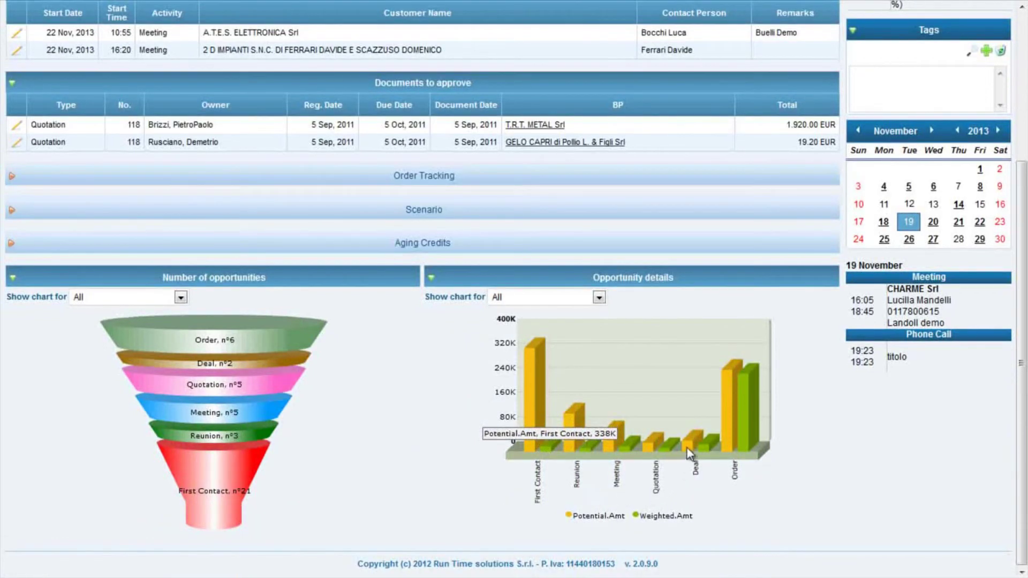
mouse_move(709, 453)
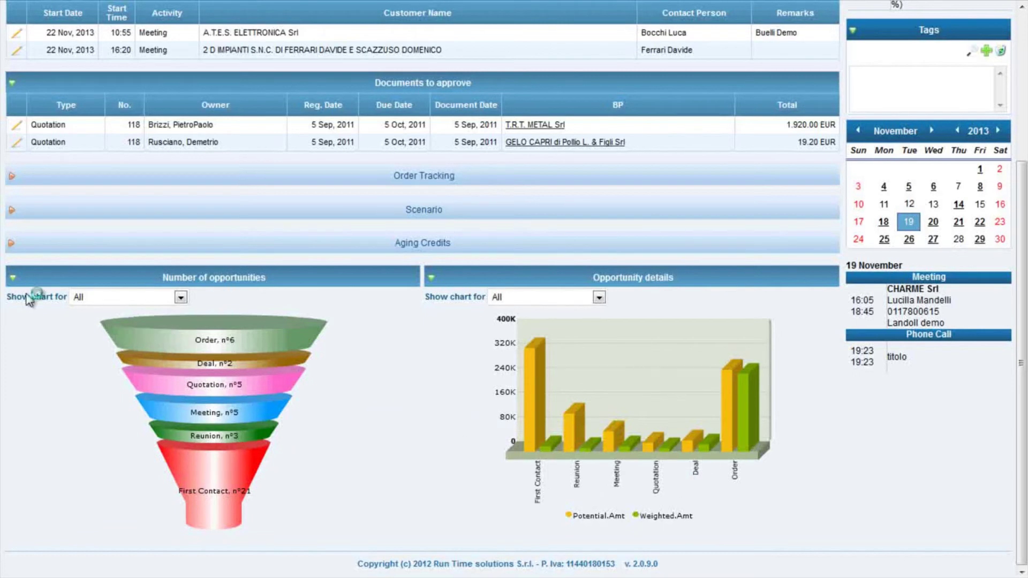
- Expand Aging Credits and list the two unpaid invoices for L101 FUTURA SRL
click(12, 243)
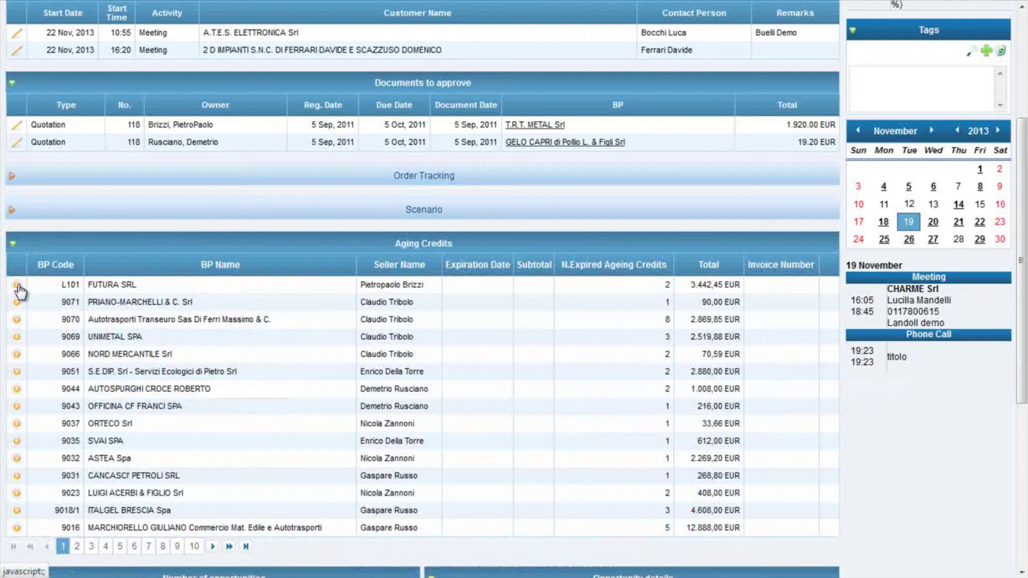
click(17, 286)
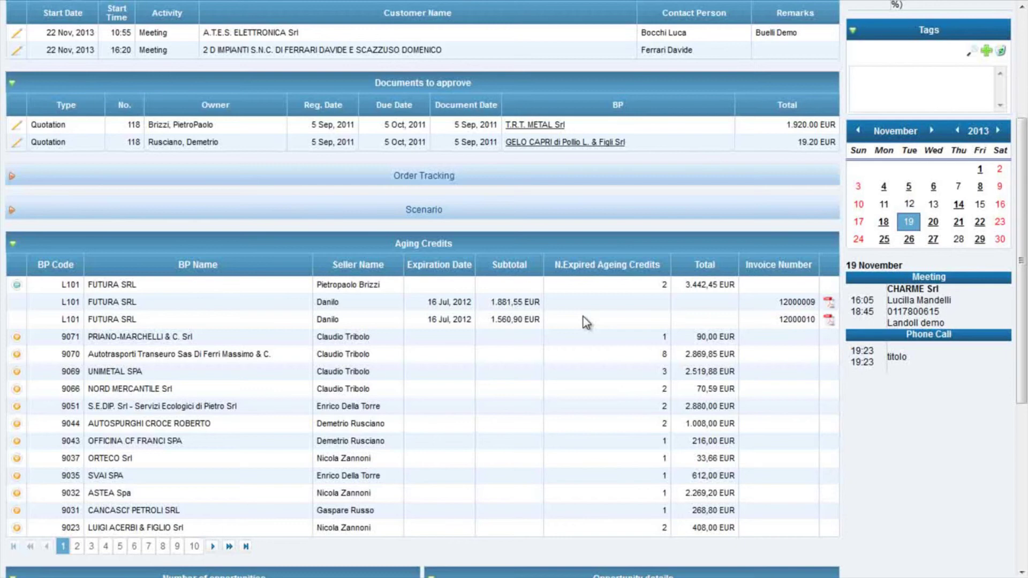
- Export invoice 12000009 to PDF and review its line items totalling 1.555,00 EUR
click(829, 303)
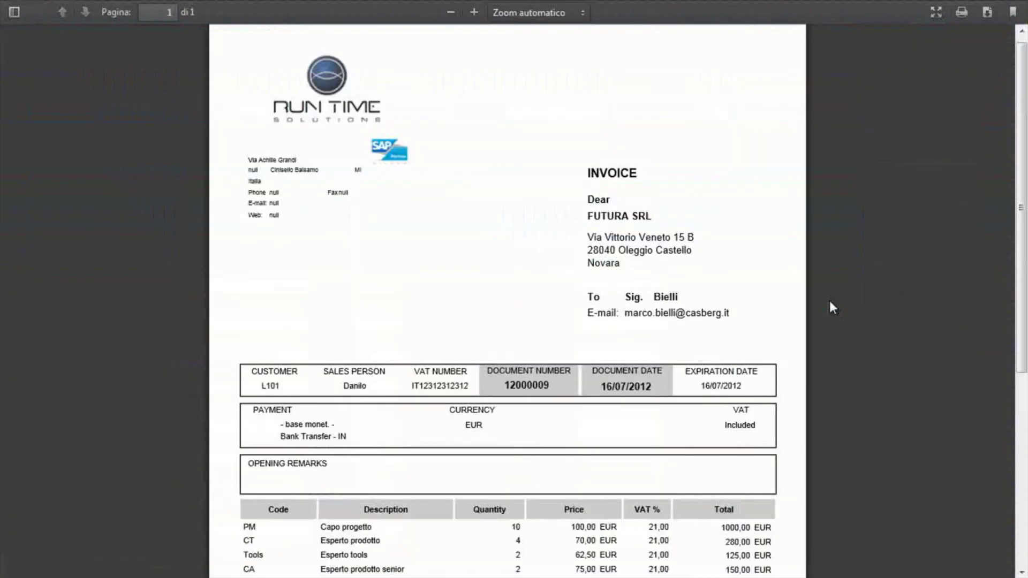
scroll(341, 210, down, 3)
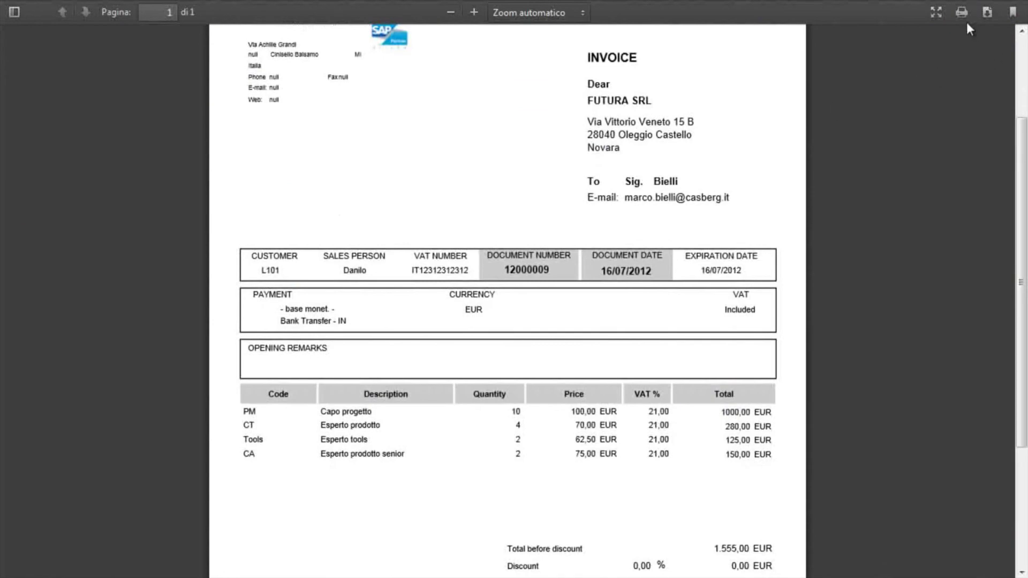
- Close the invoice PDF tab, collapse Aging Credits, and return to the top of Home
mouse_move(528, 5)
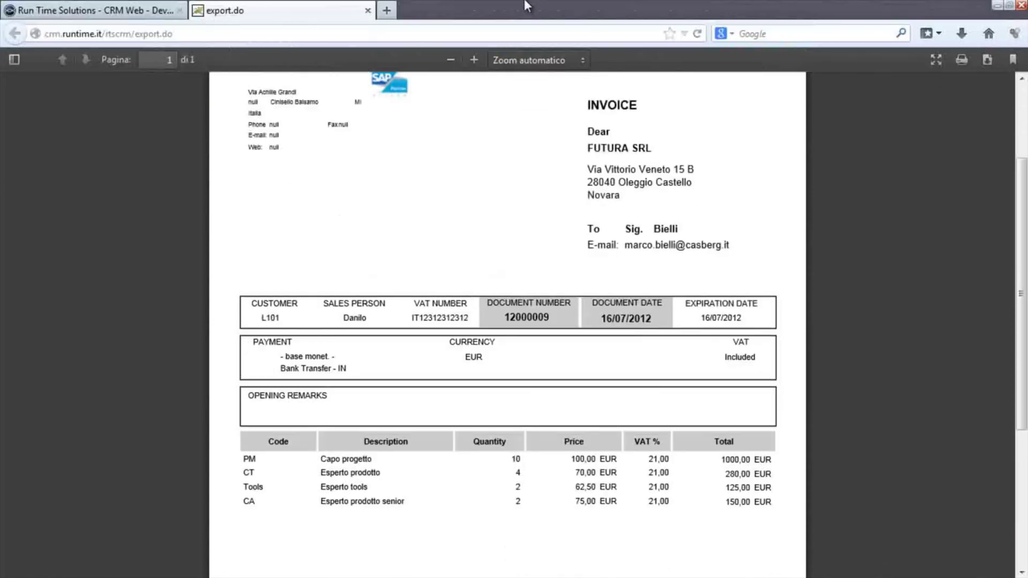
click(367, 11)
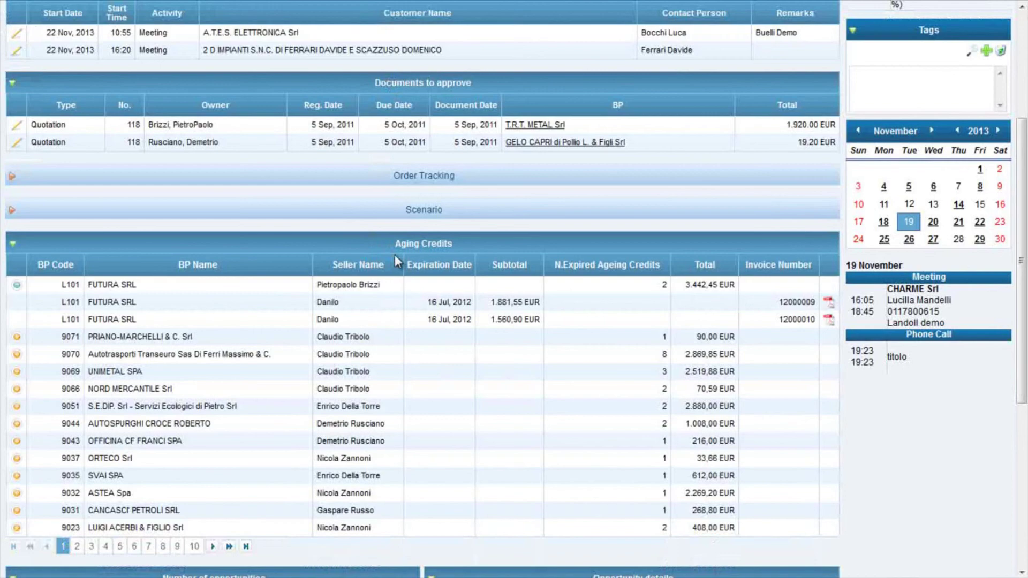
click(15, 248)
scroll(217, 251, up, 4)
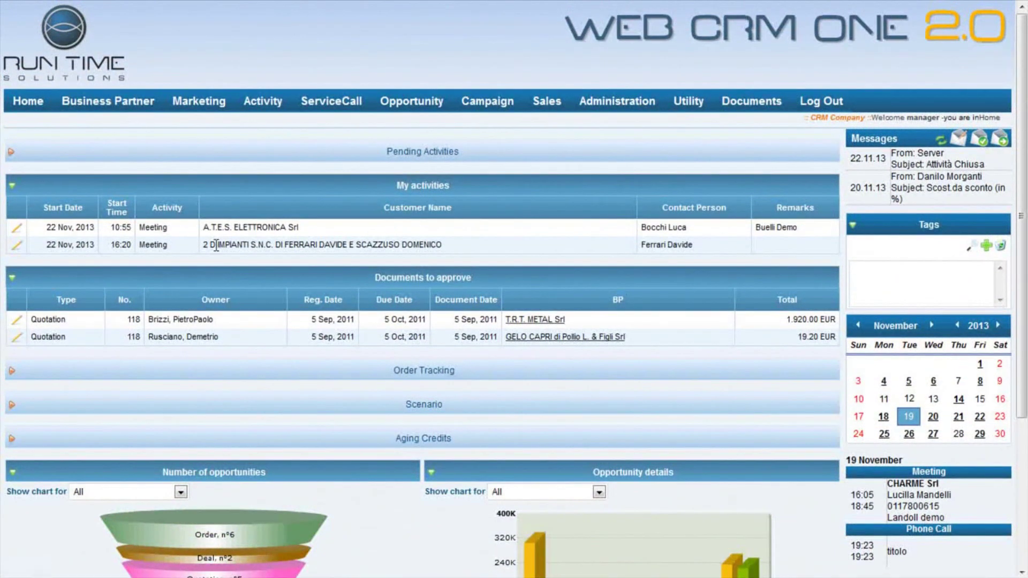